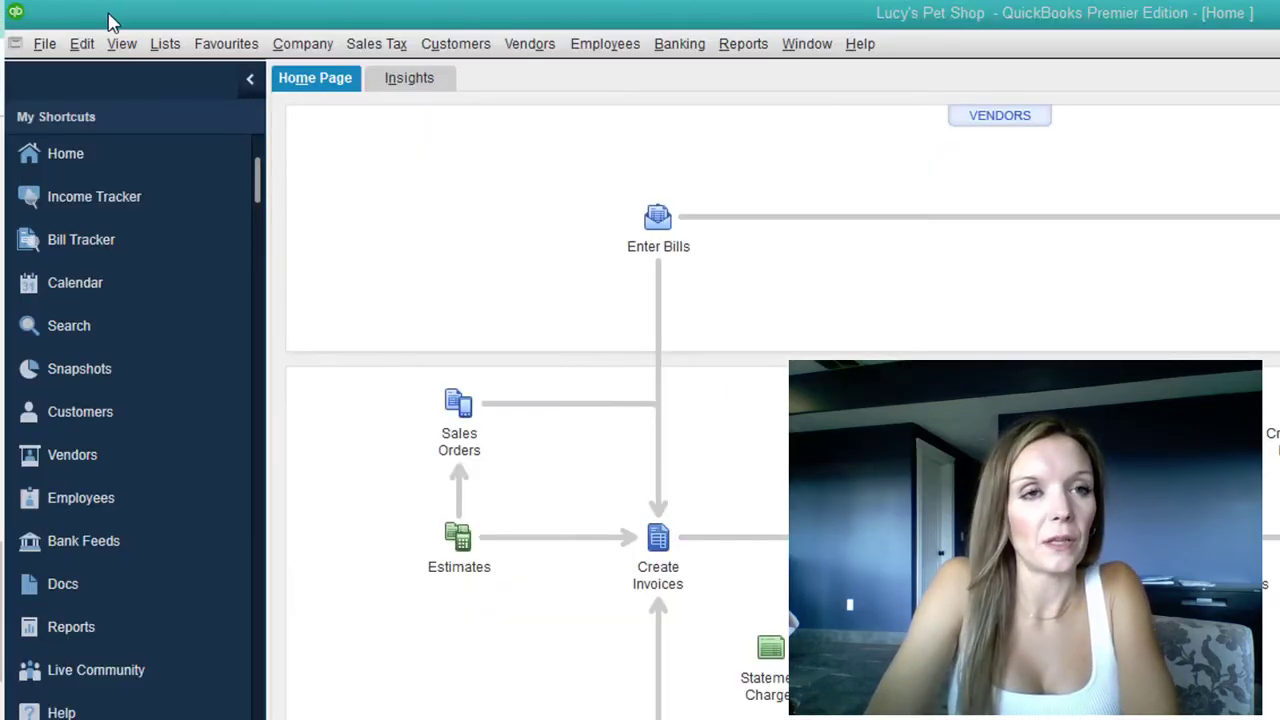
- Open the Send Forms preferences and start adding an email account for sending forms
{"action": "left_click", "coordinate": [82, 50]}
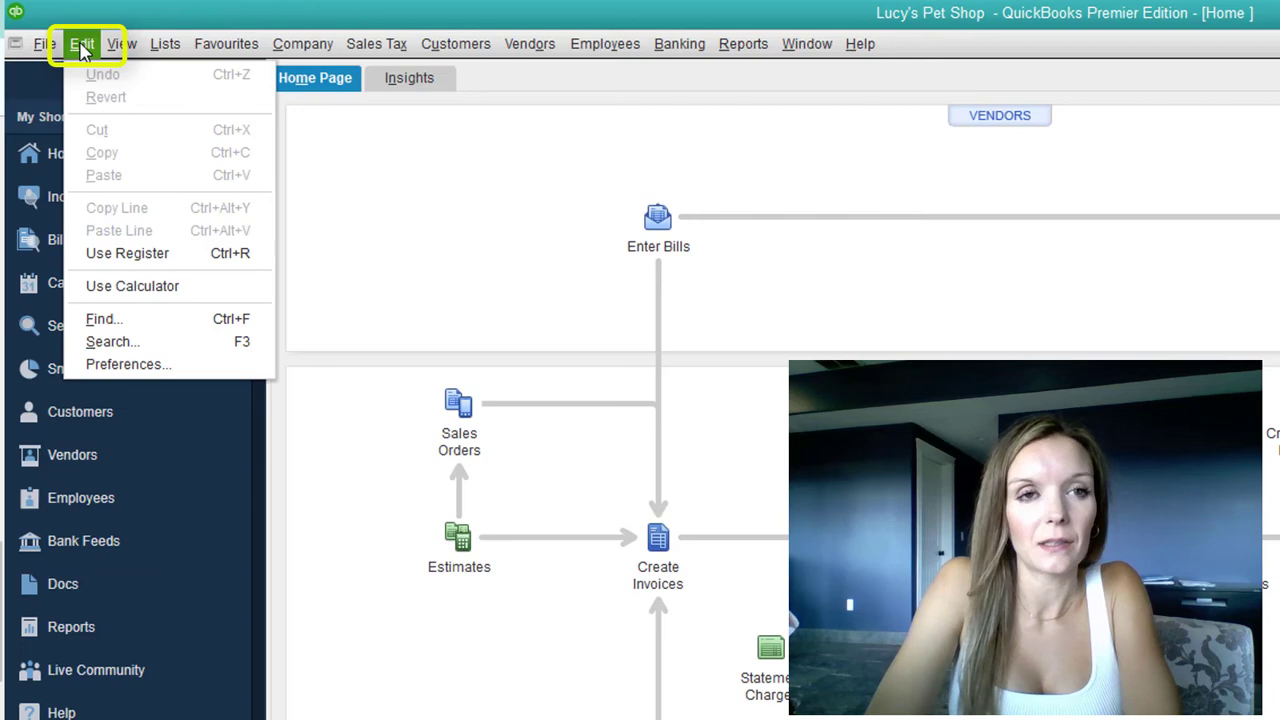
{"action": "left_click", "coordinate": [134, 368]}
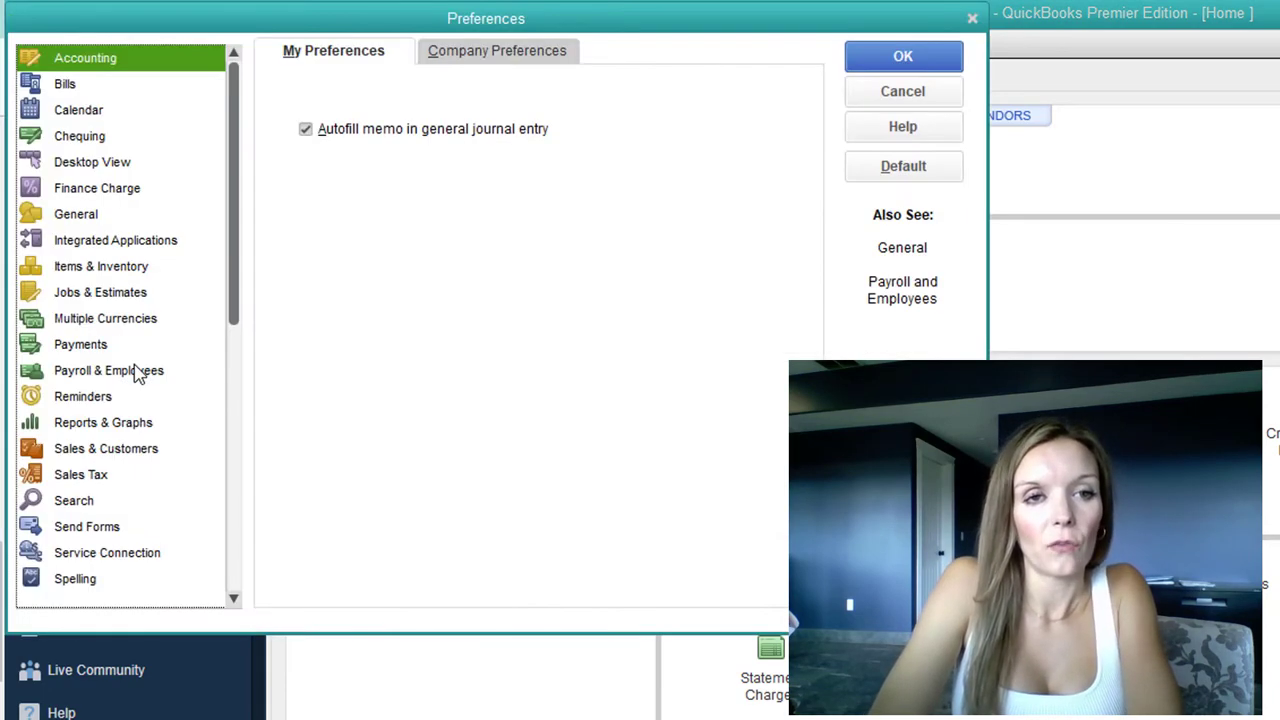
{"action": "left_click", "coordinate": [110, 538]}
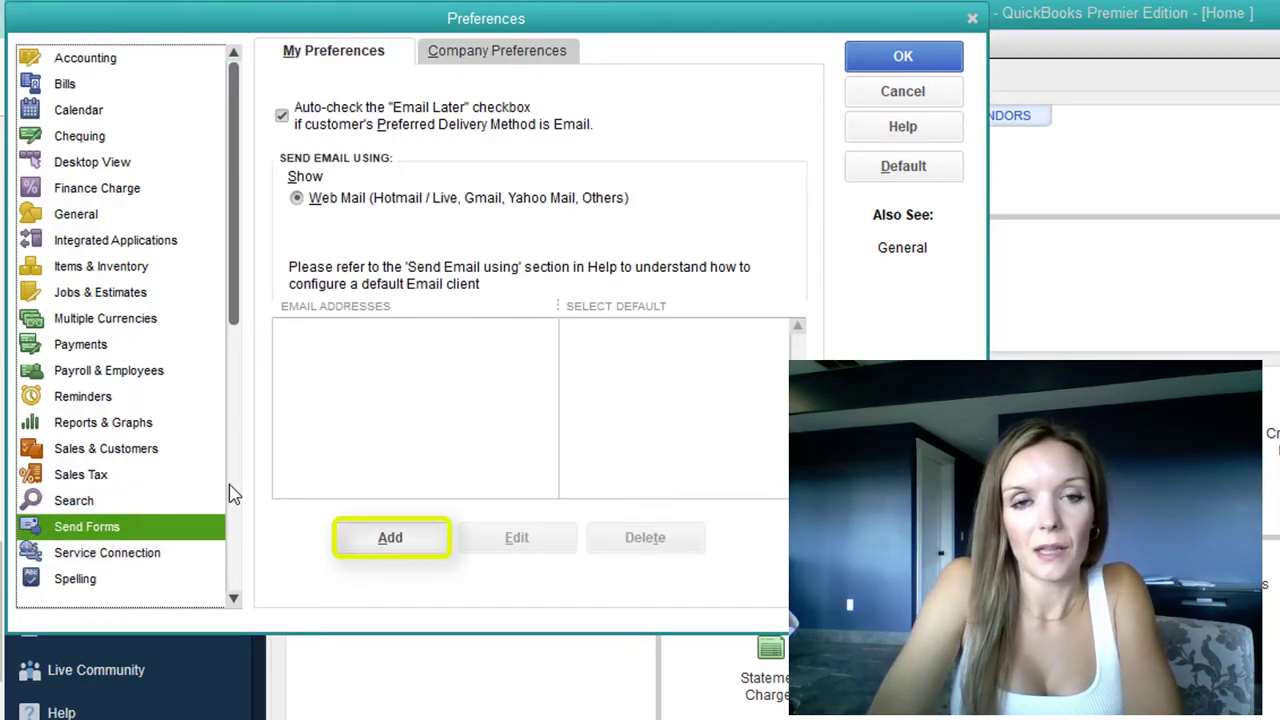
{"action": "left_click", "coordinate": [423, 540]}
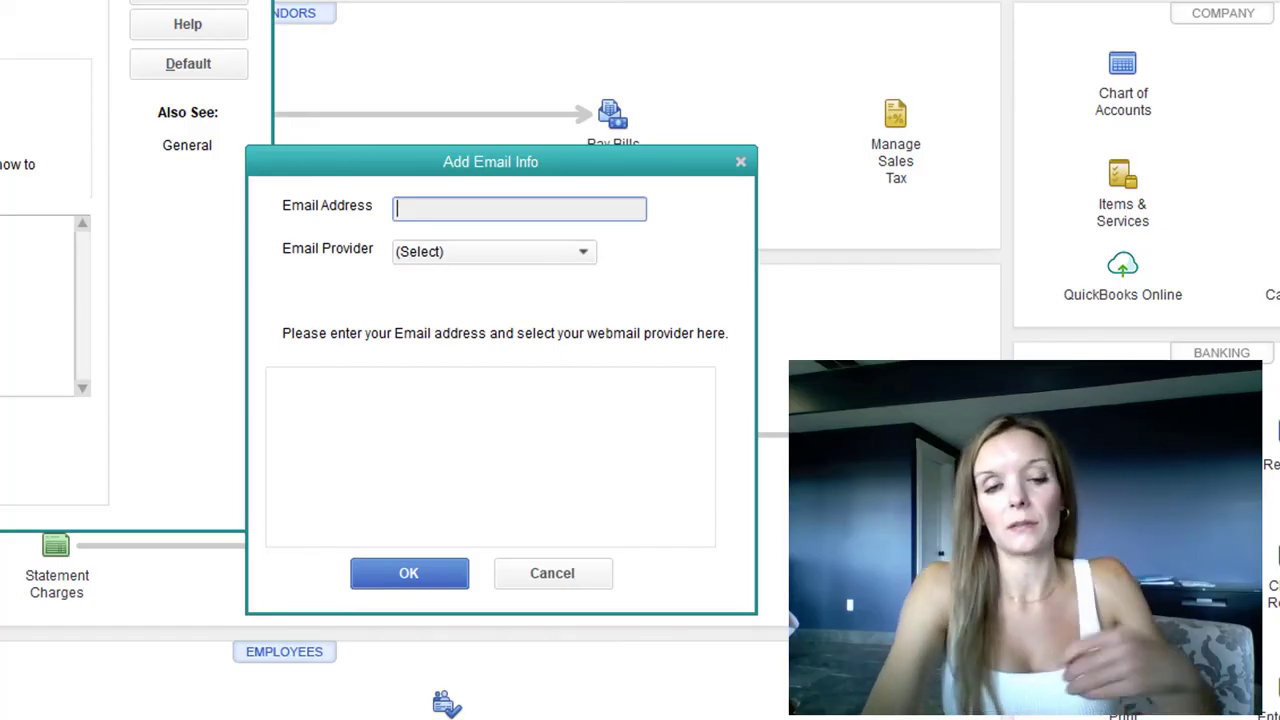
- Add the sender's email address with Gmail as the provider and enhanced security turned off
{"action": "key", "text": "ctrl+v"}
{"action": "key", "text": "Tab"}
{"action": "left_click", "coordinate": [584, 256]}
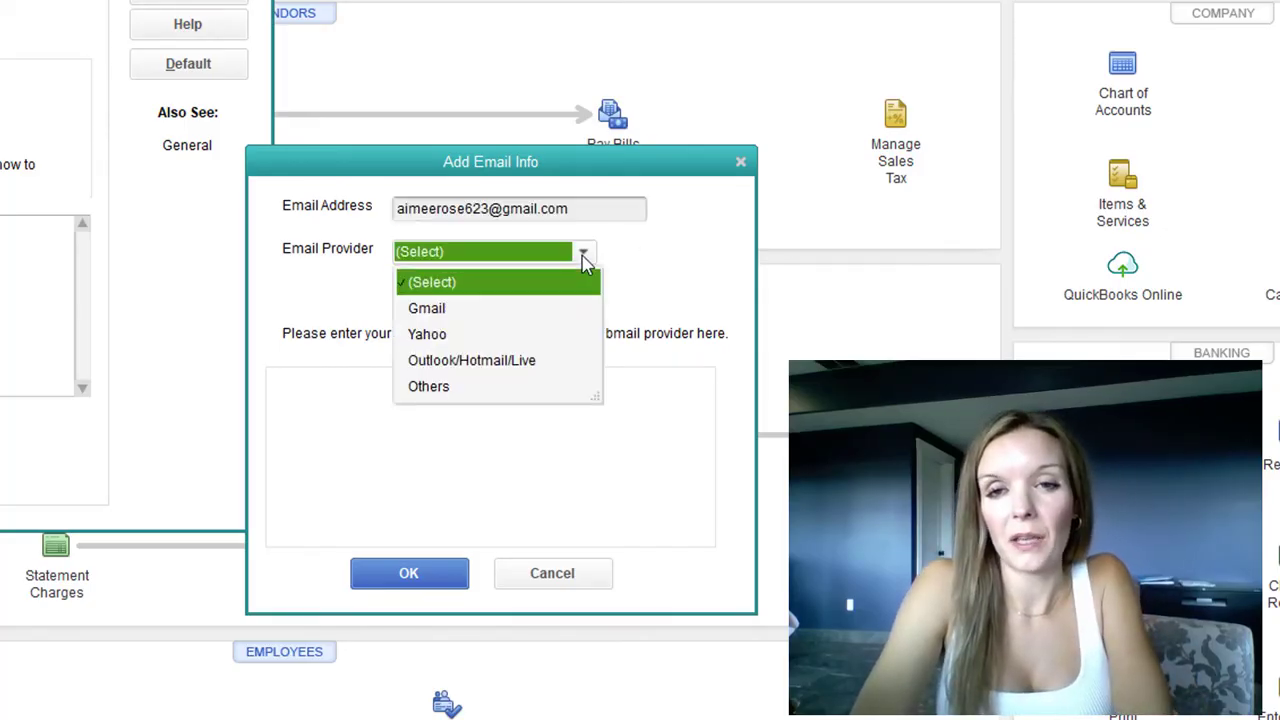
{"action": "left_click", "coordinate": [485, 318]}
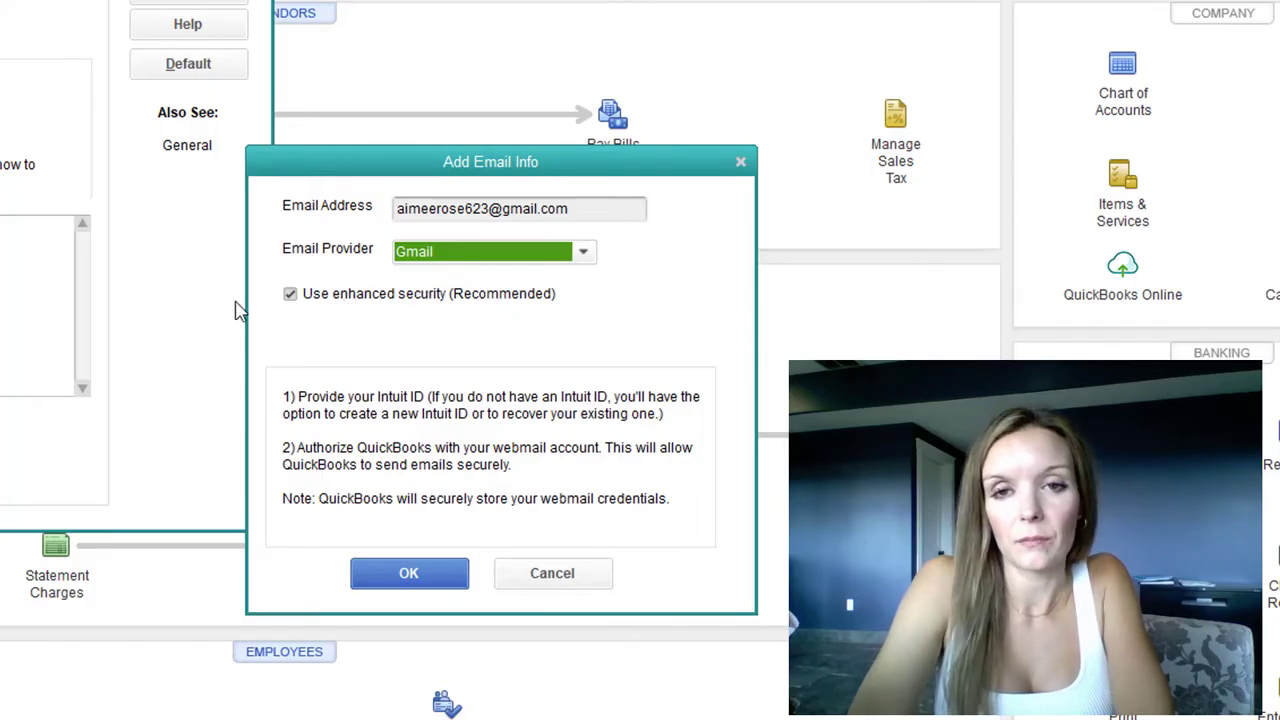
{"action": "left_click", "coordinate": [290, 297]}
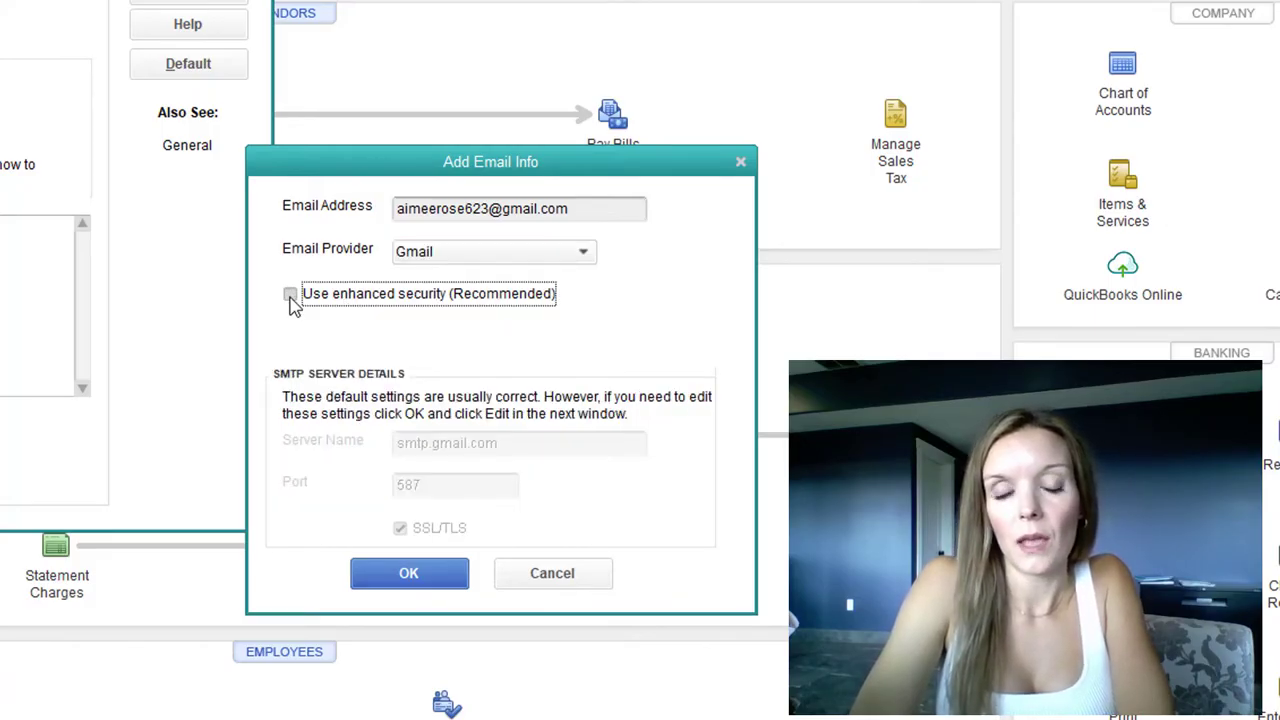
{"action": "left_click", "coordinate": [415, 580]}
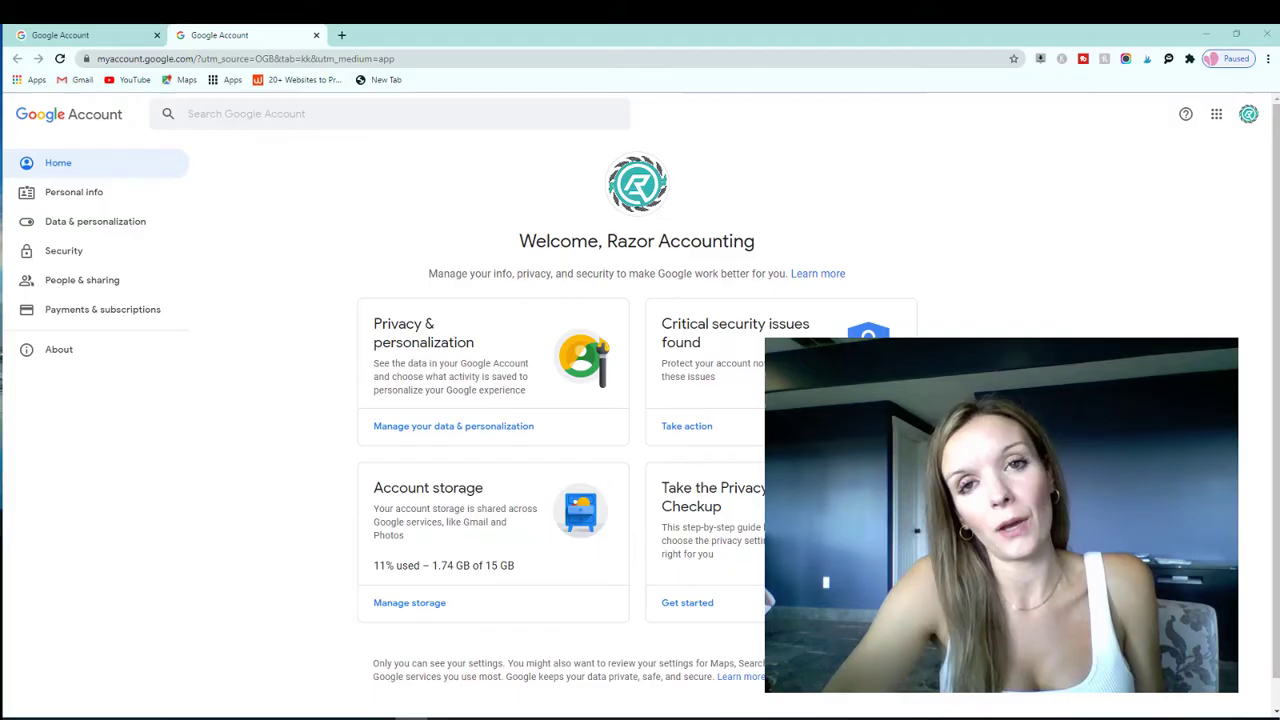
- Switch to the Google Account in the browser and turn on less secure app access in its security settings
{"action": "left_click", "coordinate": [1217, 116]}
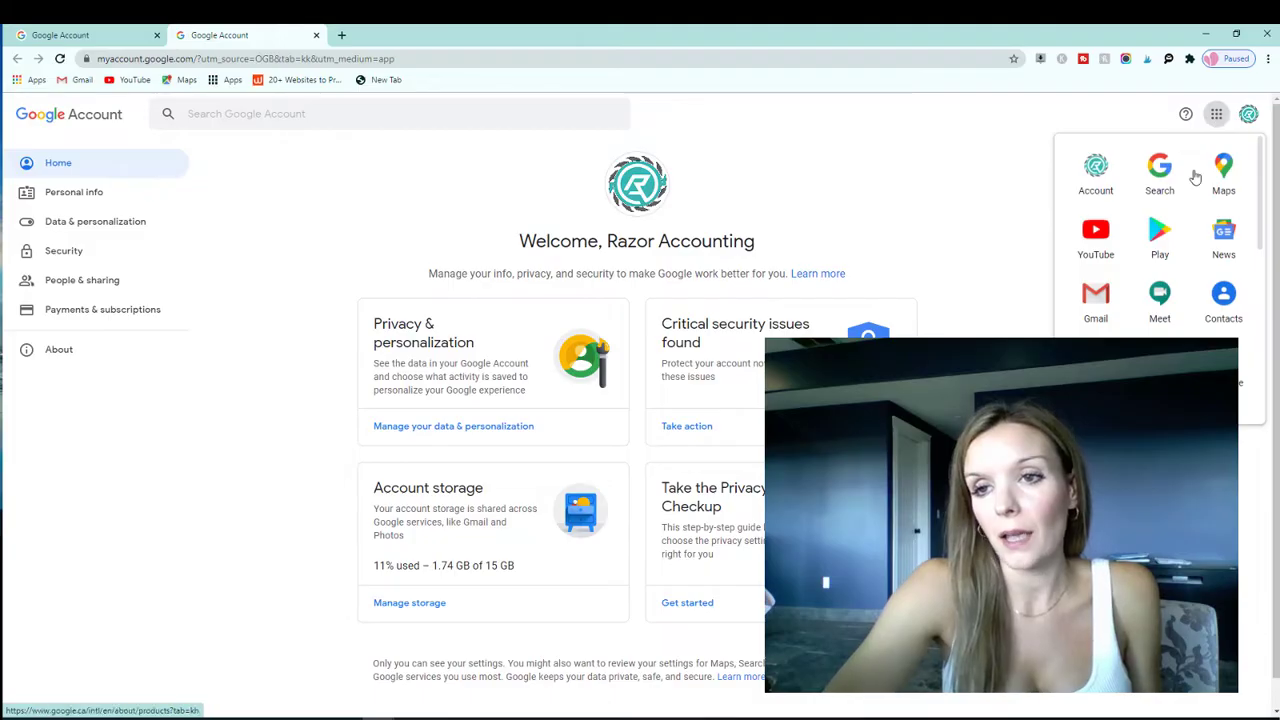
{"action": "left_click", "coordinate": [1097, 170]}
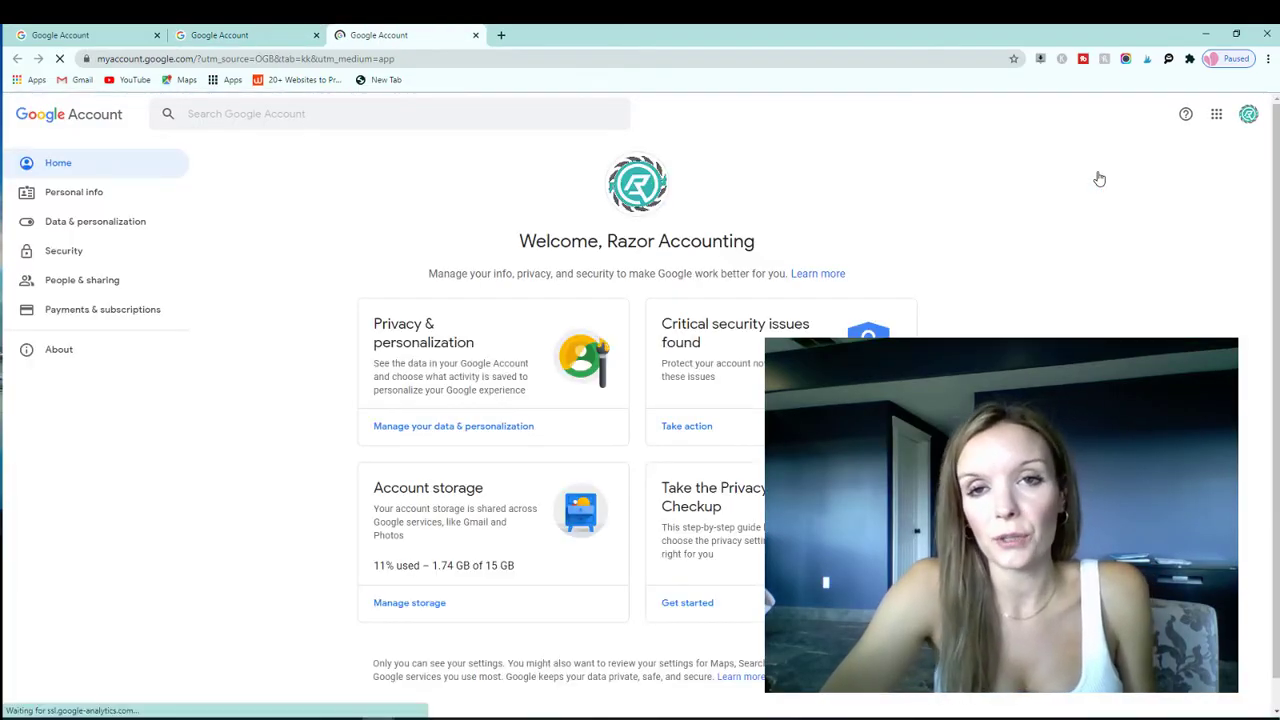
{"action": "left_click", "coordinate": [92, 253]}
{"action": "scroll", "coordinate": [637, 420], "scroll_direction": "down", "scroll_amount": 5}
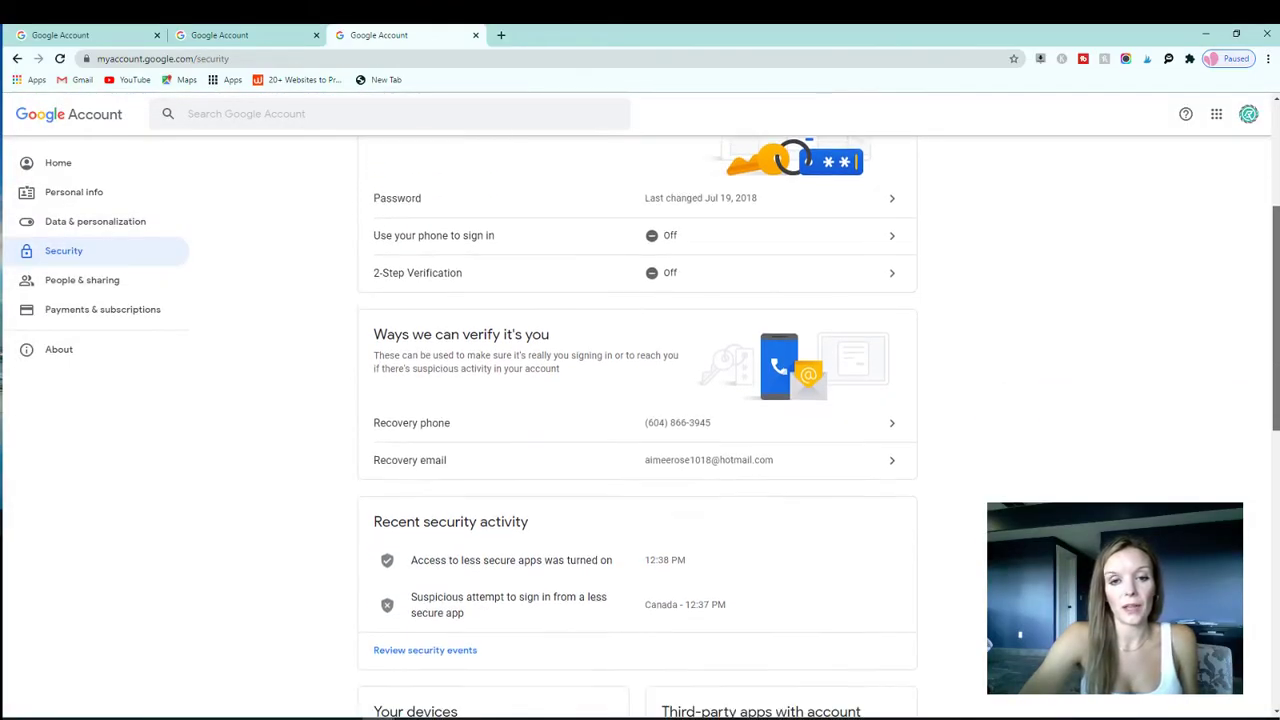
{"action": "scroll", "coordinate": [637, 420], "scroll_direction": "down", "scroll_amount": 5}
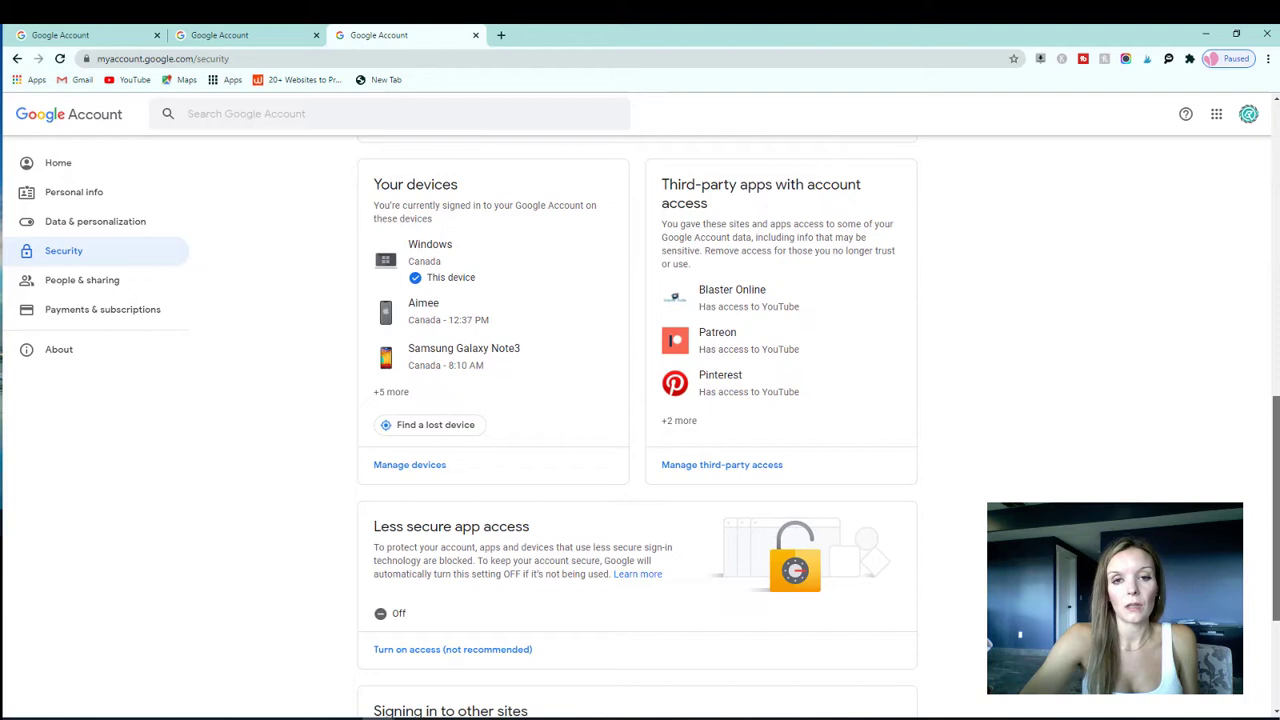
{"action": "scroll", "coordinate": [518, 511], "scroll_direction": "down", "scroll_amount": 3}
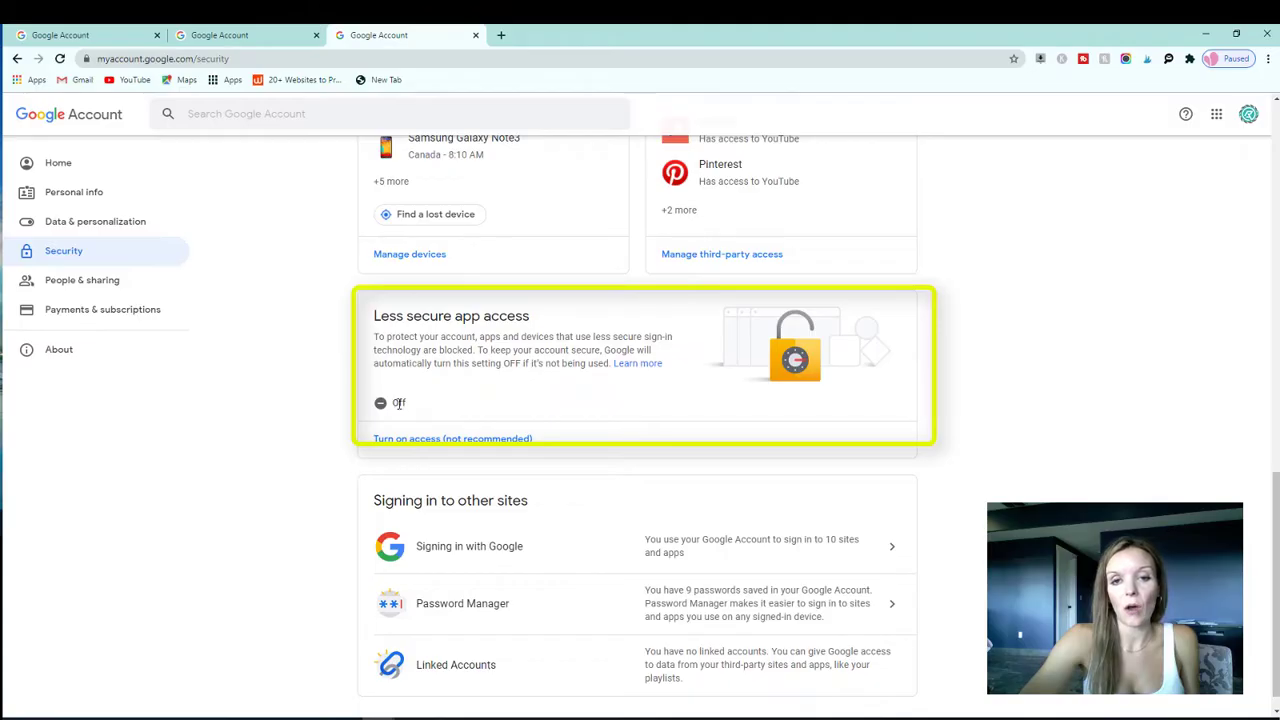
{"action": "left_click", "coordinate": [421, 440]}
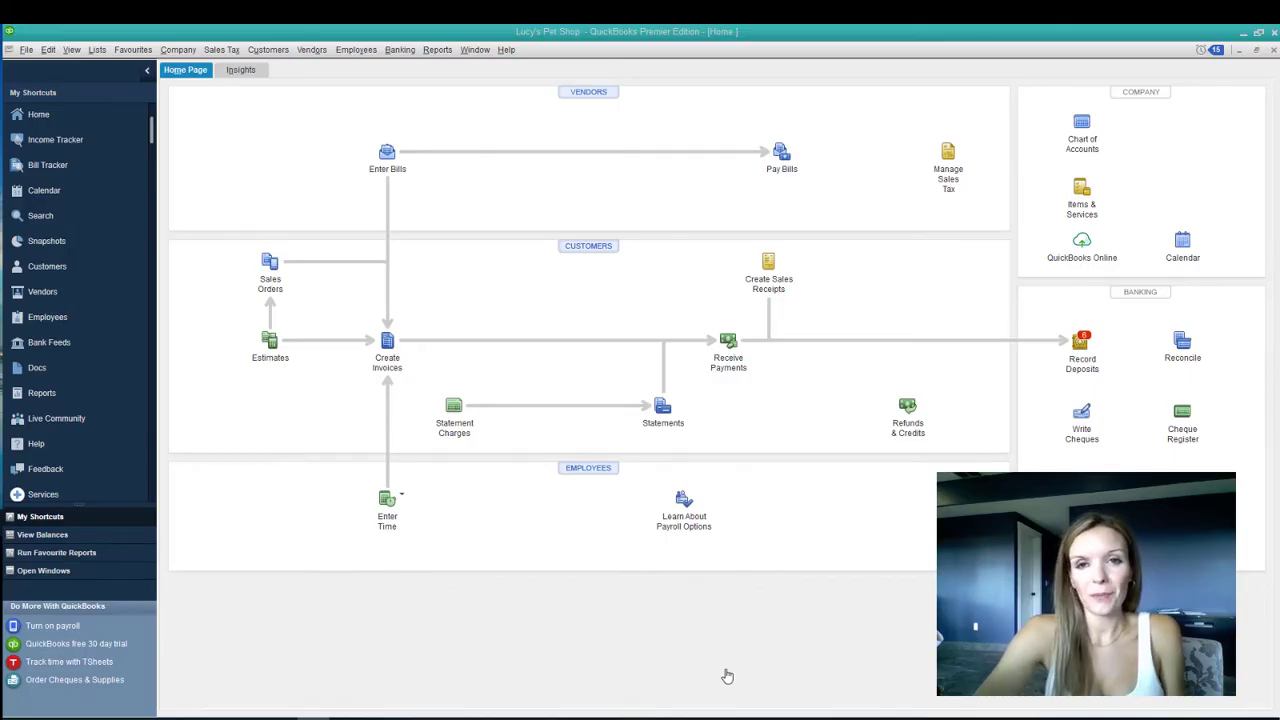
- Switch to QuickBooks and find invoice number 15 from the Create Invoices window
{"action": "left_click", "coordinate": [388, 346]}
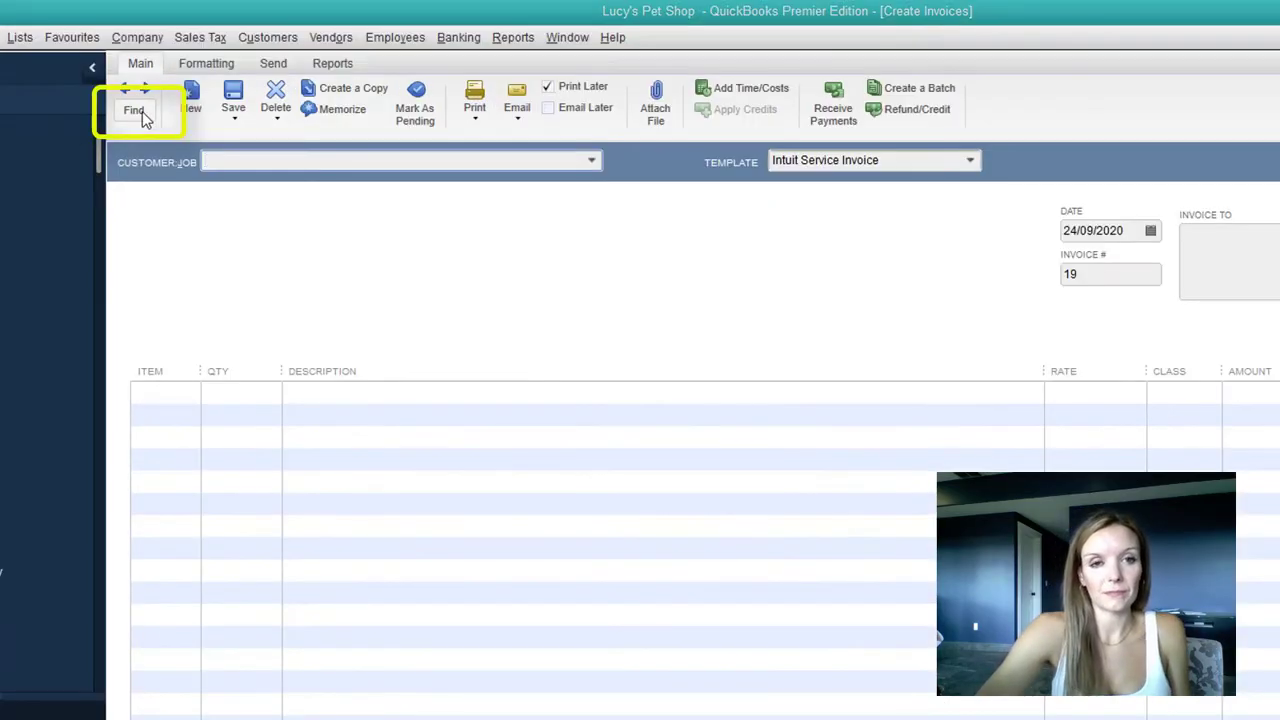
{"action": "left_click", "coordinate": [175, 95]}
{"action": "left_click", "coordinate": [204, 164]}
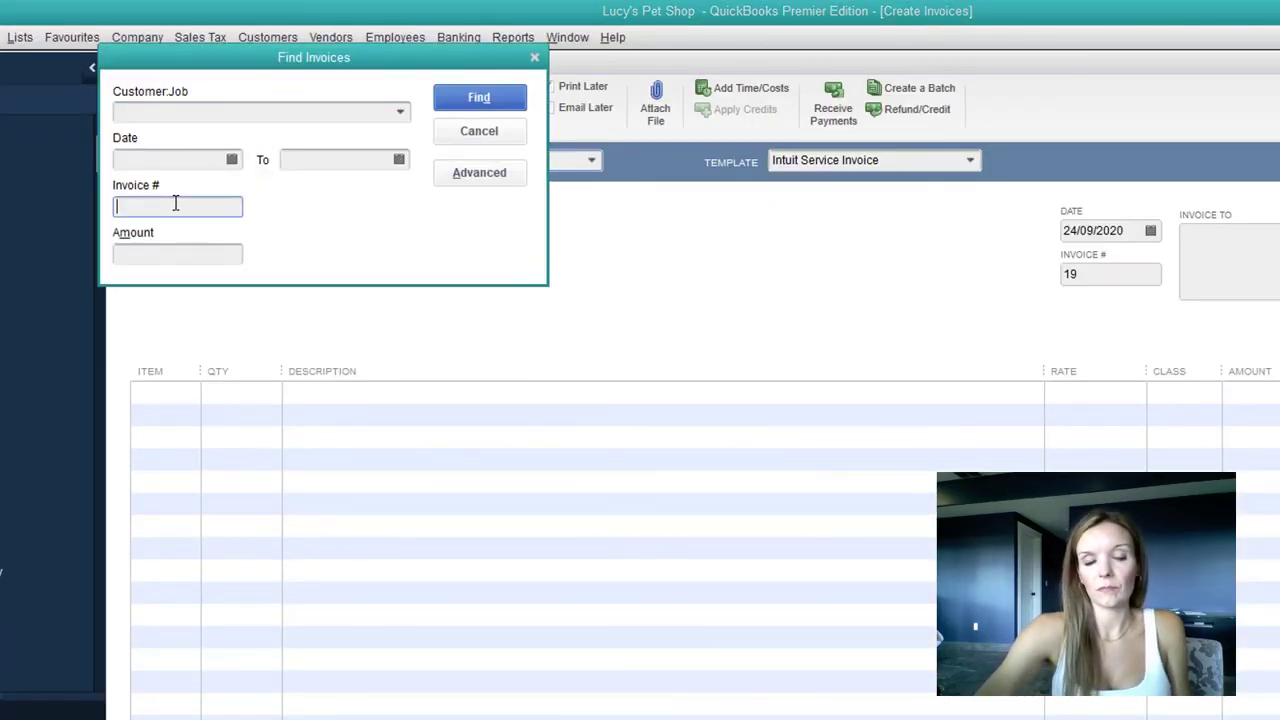
{"action": "type", "text": "15"}
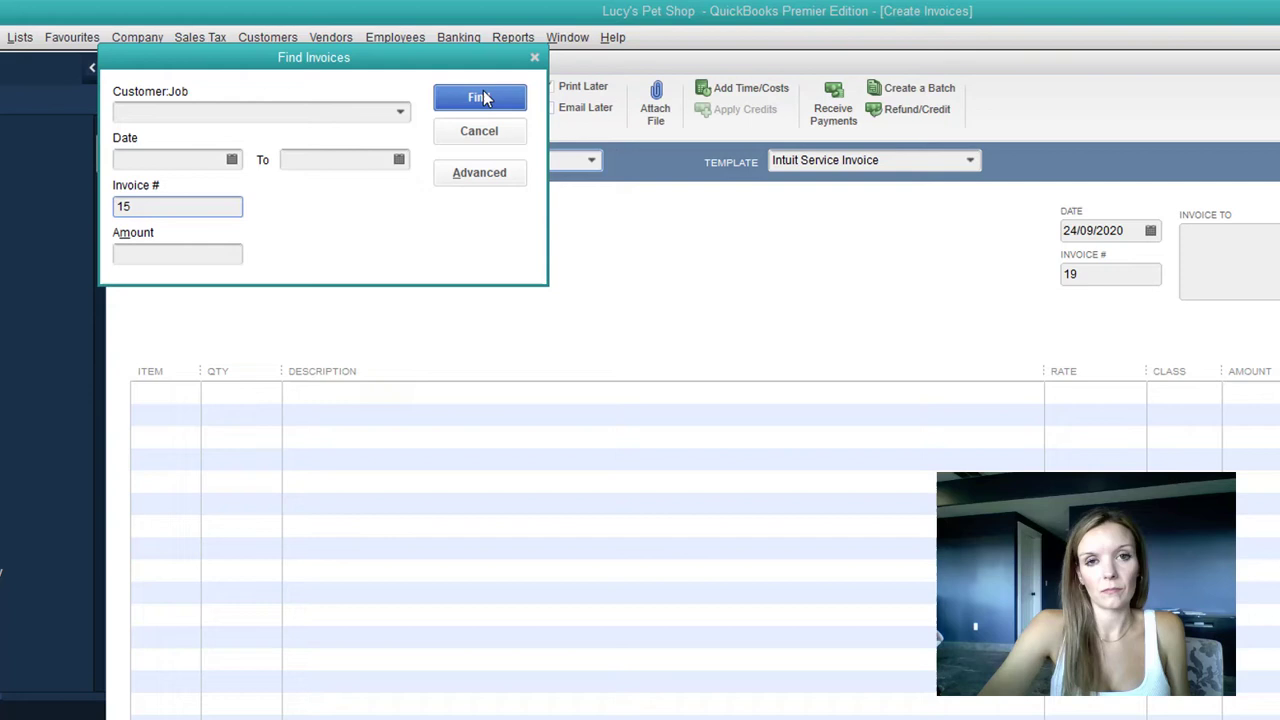
{"action": "left_click", "coordinate": [477, 97]}
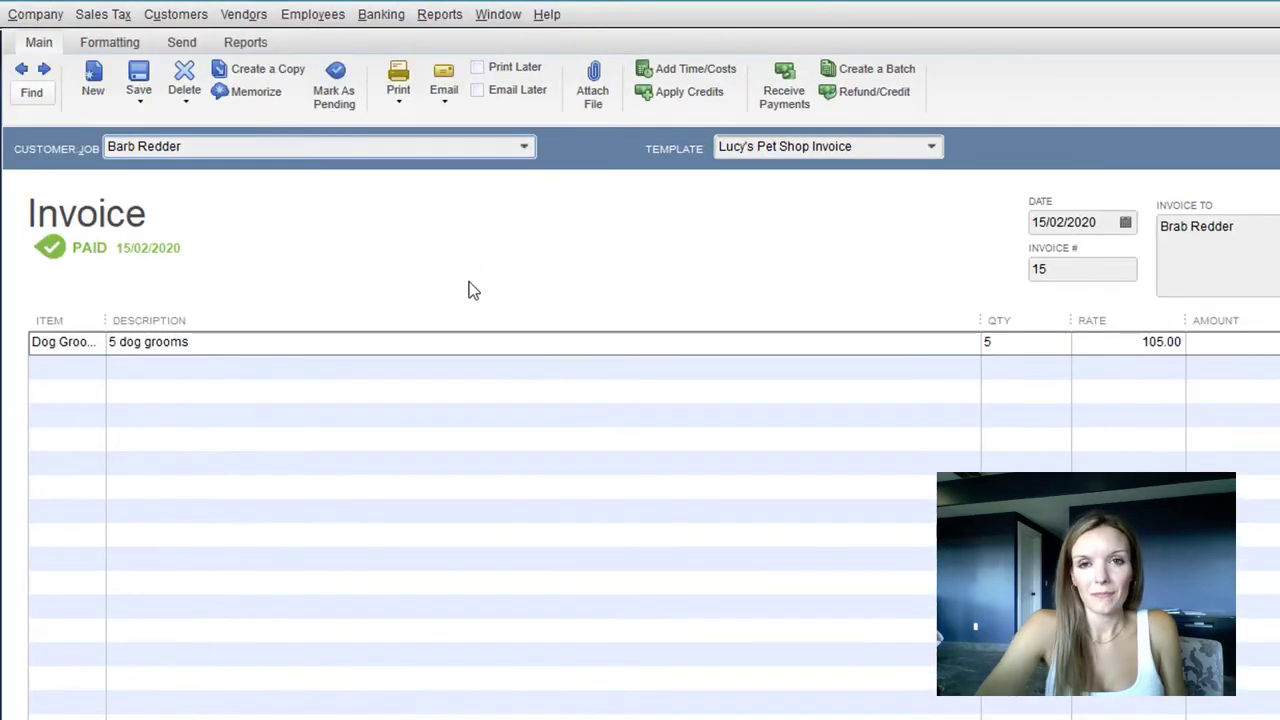
- Email only the invoice, filling in the recipient's email address and sending the message
{"action": "left_click", "coordinate": [449, 102]}
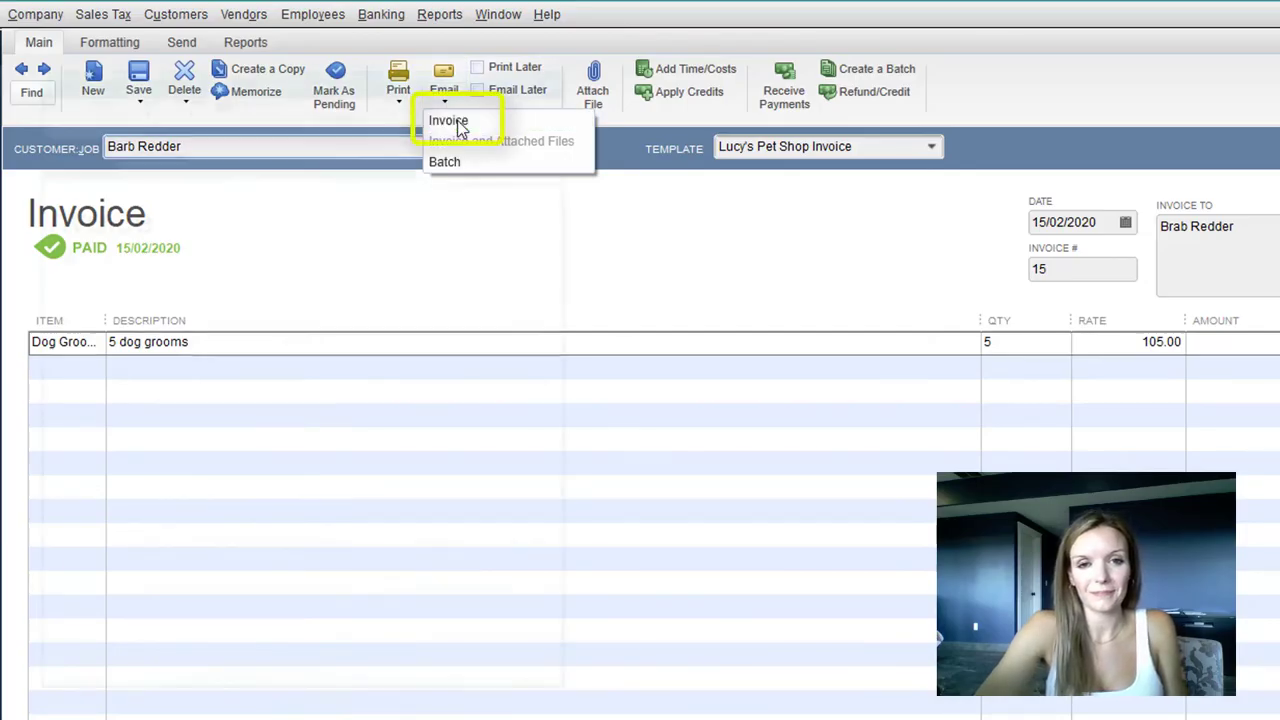
{"action": "left_click", "coordinate": [458, 125]}
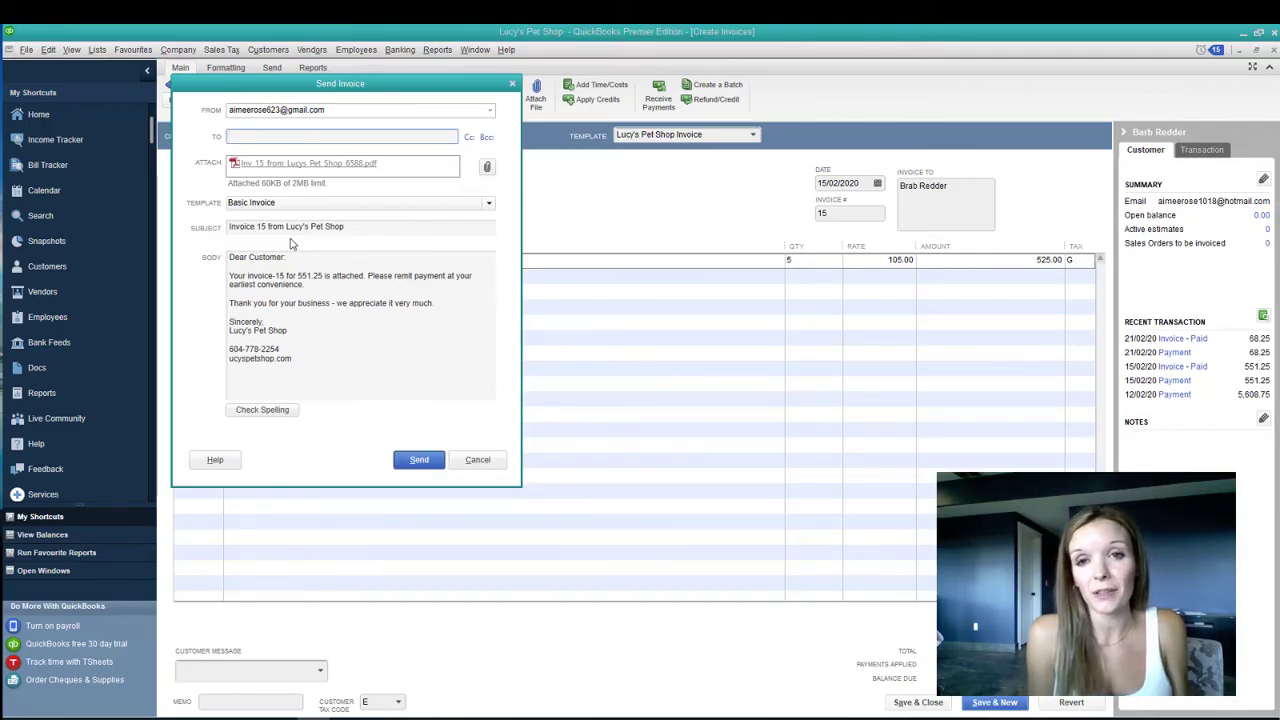
{"action": "key", "text": "ctrl+v"}
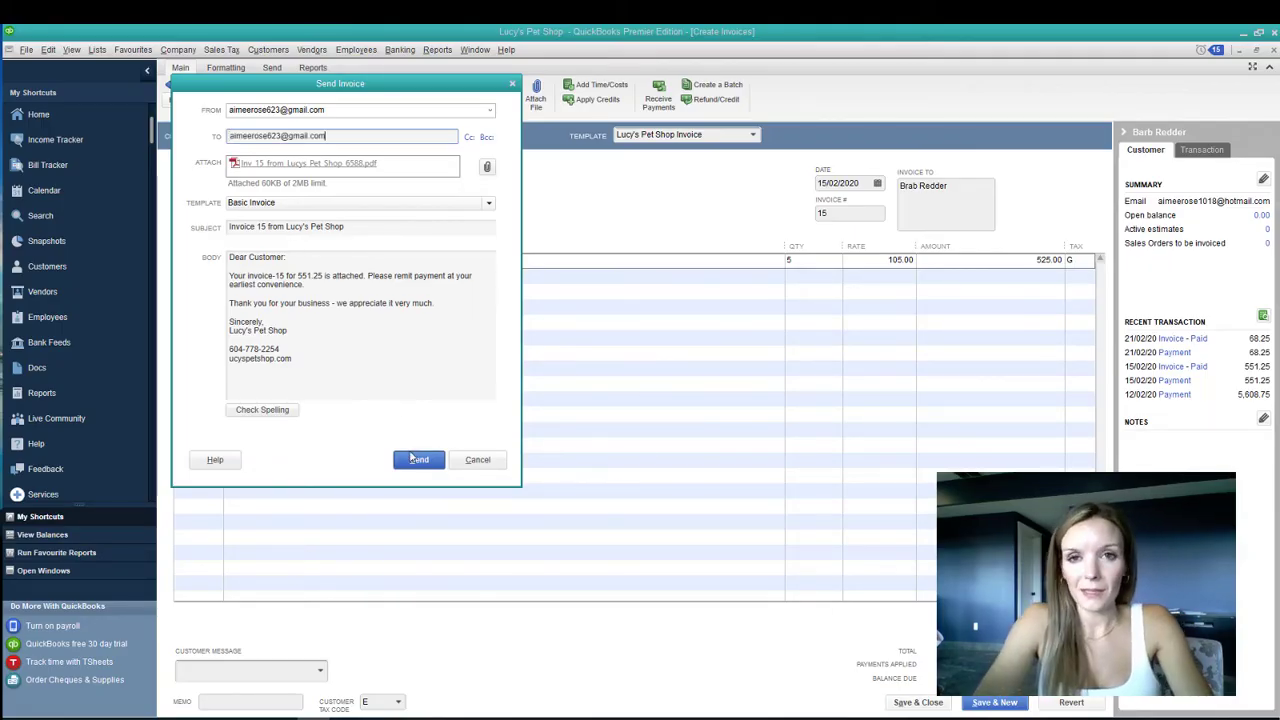
{"action": "left_click", "coordinate": [418, 464]}
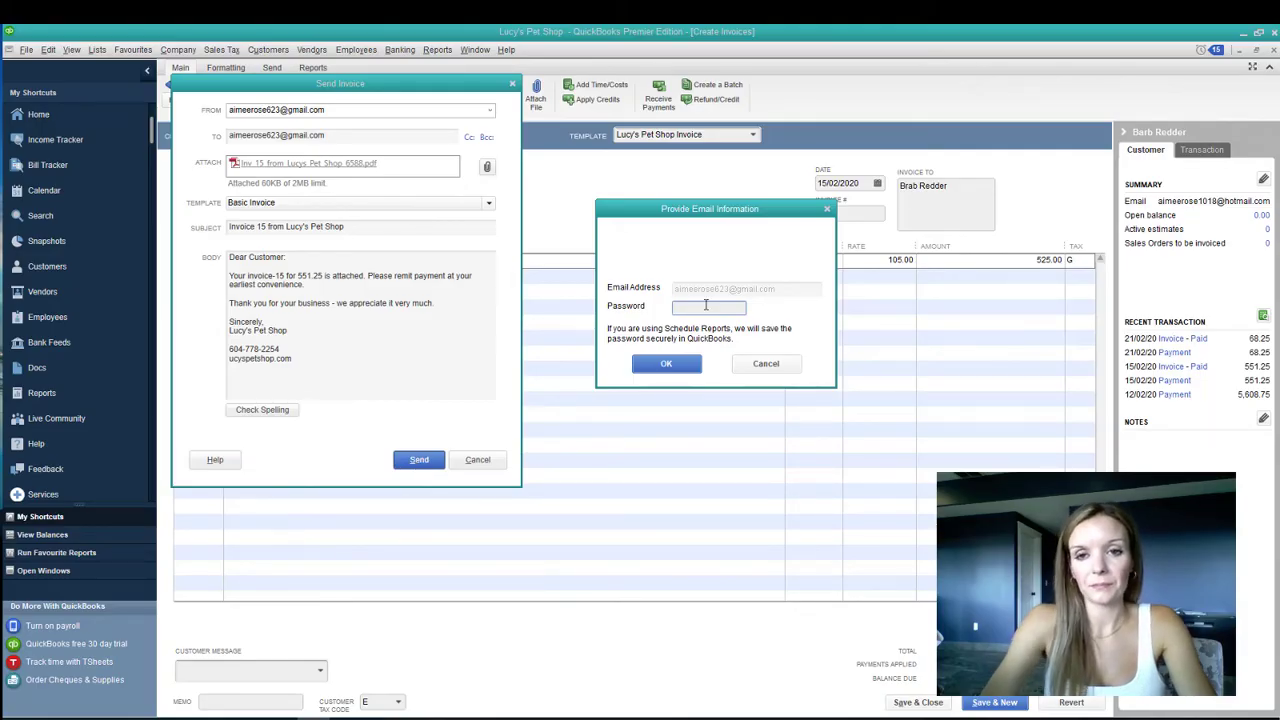
- Enter the email account password to authorize sending the invoice and dismiss the resulting message
{"action": "type", "text": "••"}
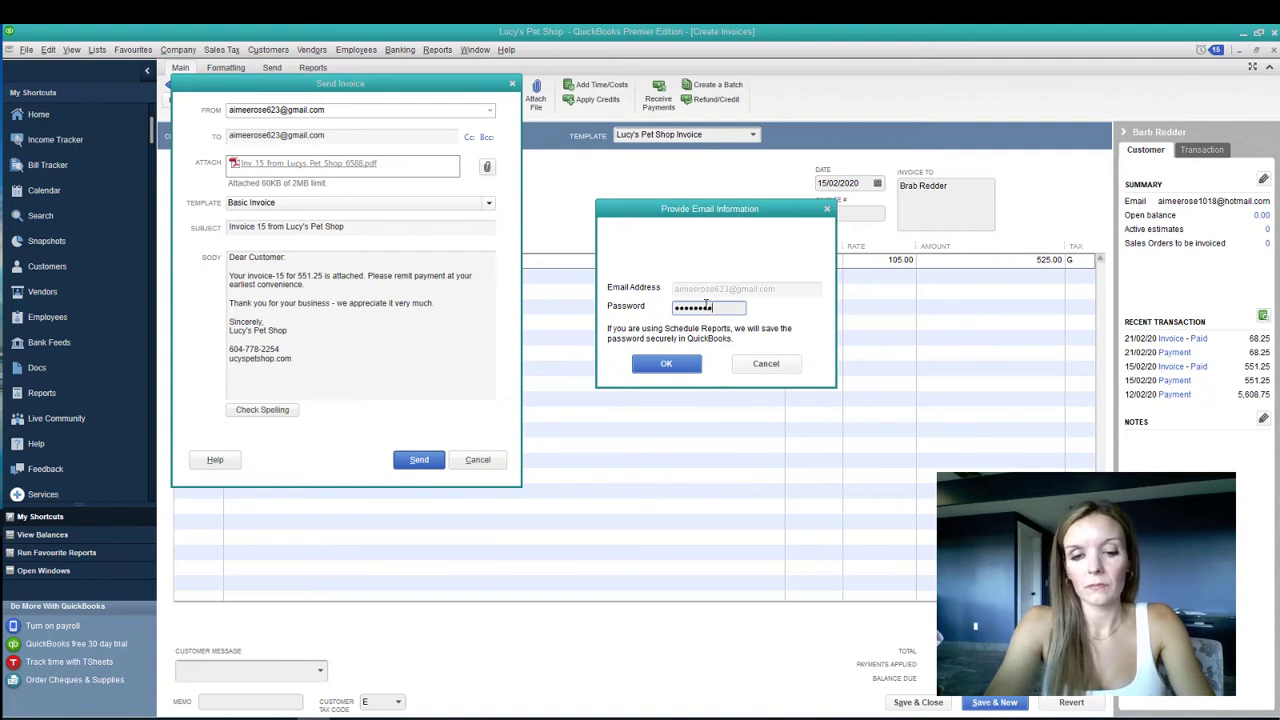
{"action": "type", "text": "•"}
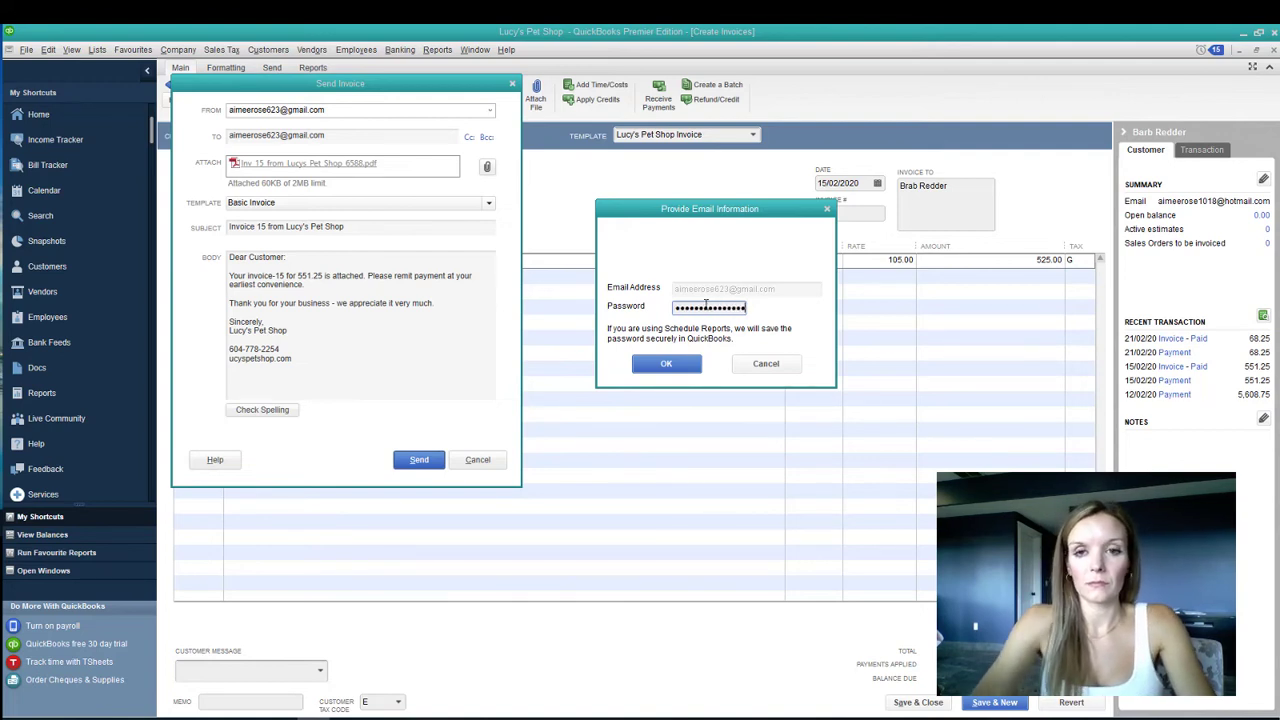
{"action": "left_click", "coordinate": [667, 363]}
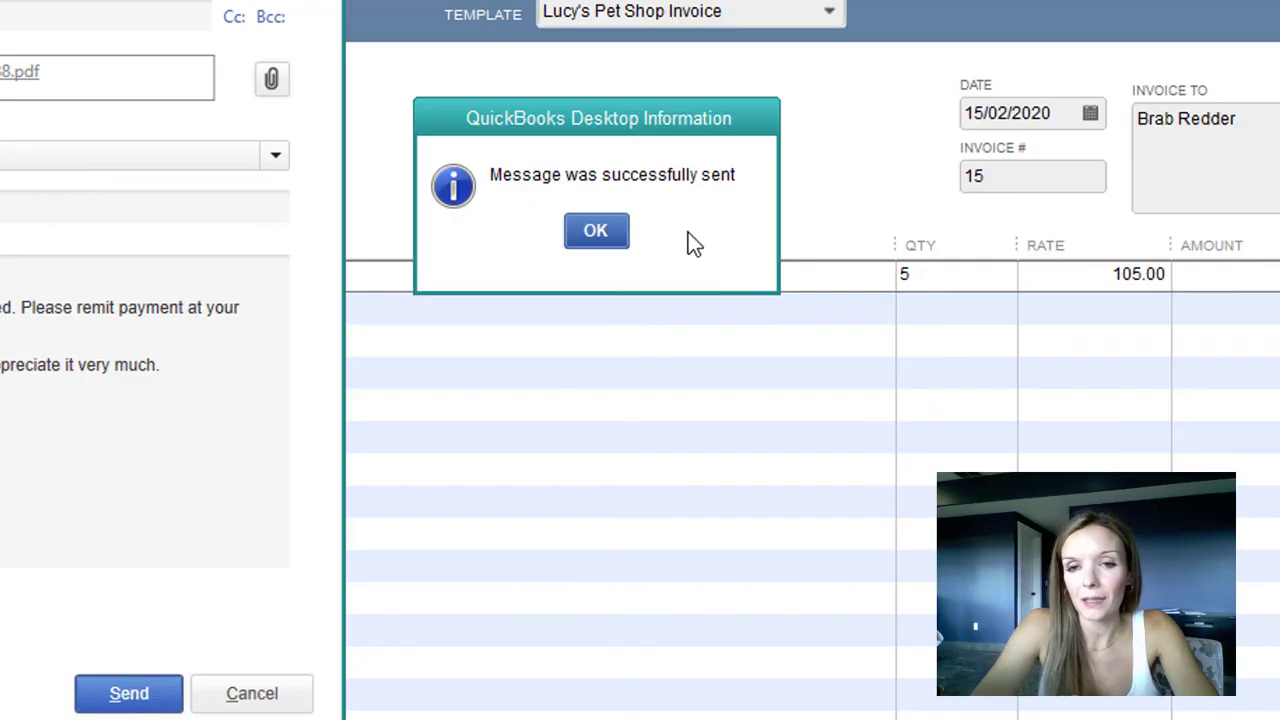
{"action": "left_click", "coordinate": [608, 236]}
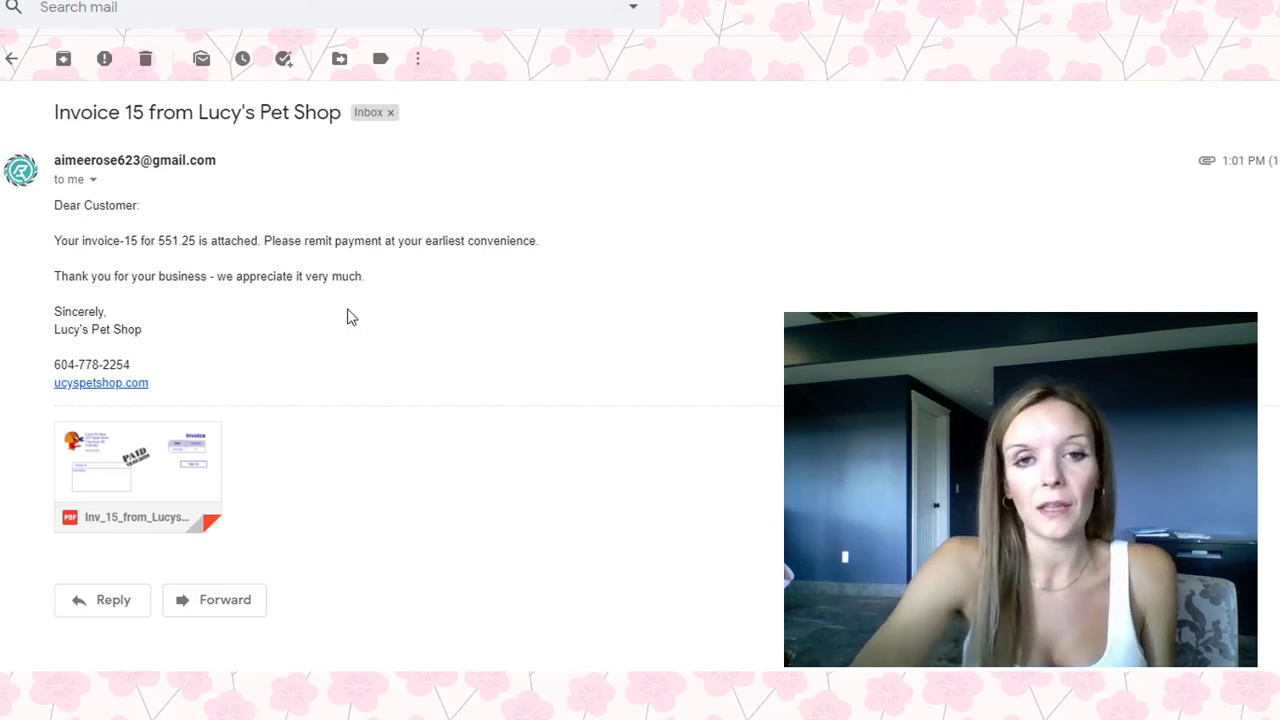
- Switch to Gmail, open the PDF attached to the Invoice 15 email and look through the invoice
{"action": "mouse_move", "coordinate": [206, 454]}
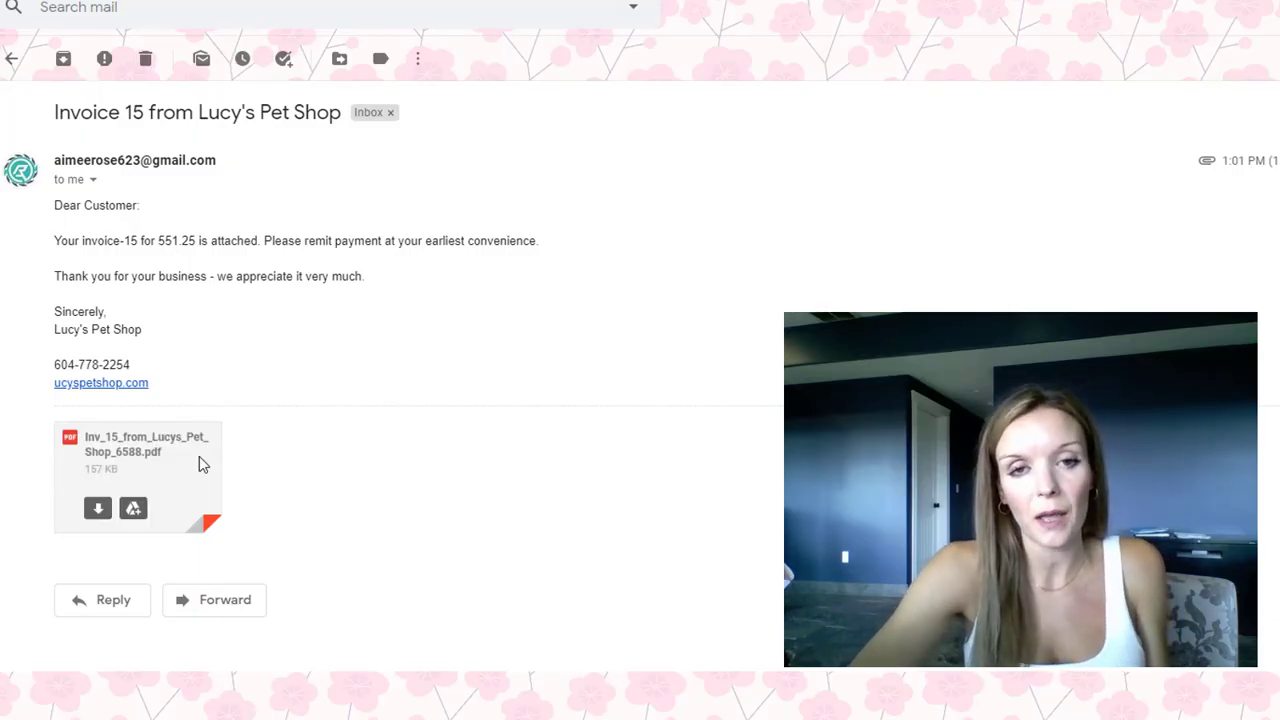
{"action": "left_click", "coordinate": [199, 457]}
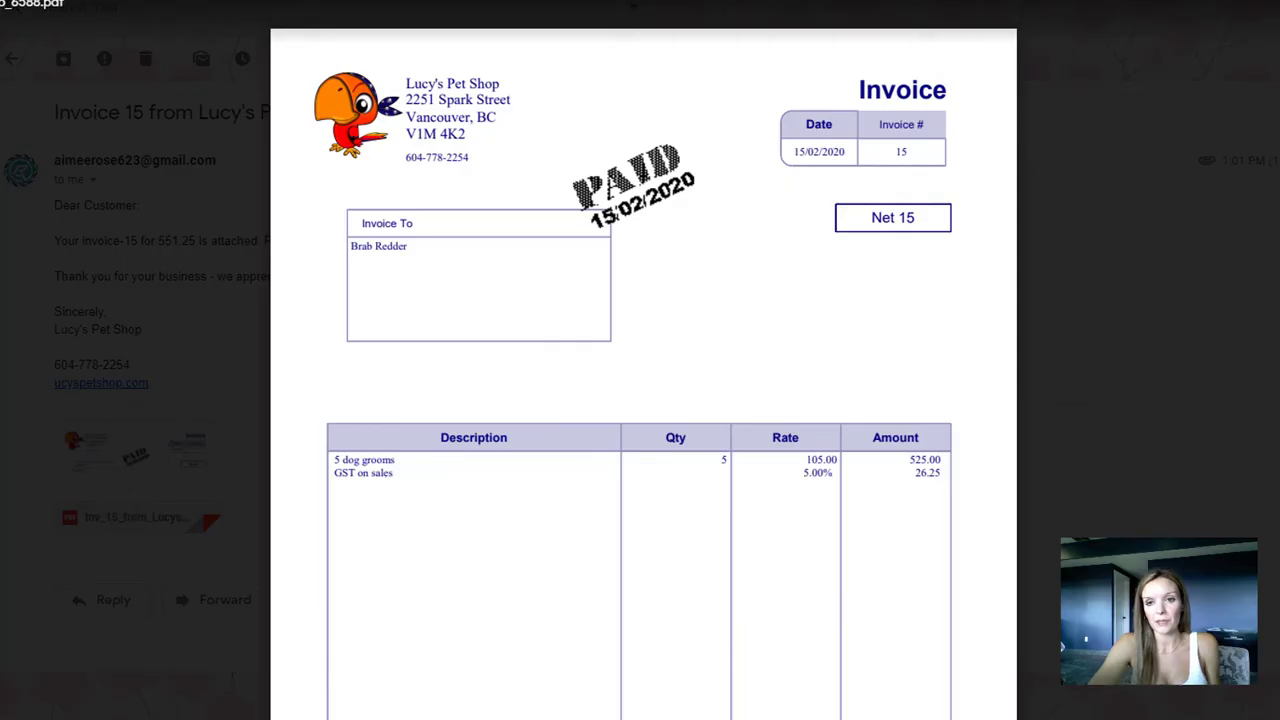
{"action": "scroll", "coordinate": [643, 400], "scroll_direction": "down", "scroll_amount": 3}
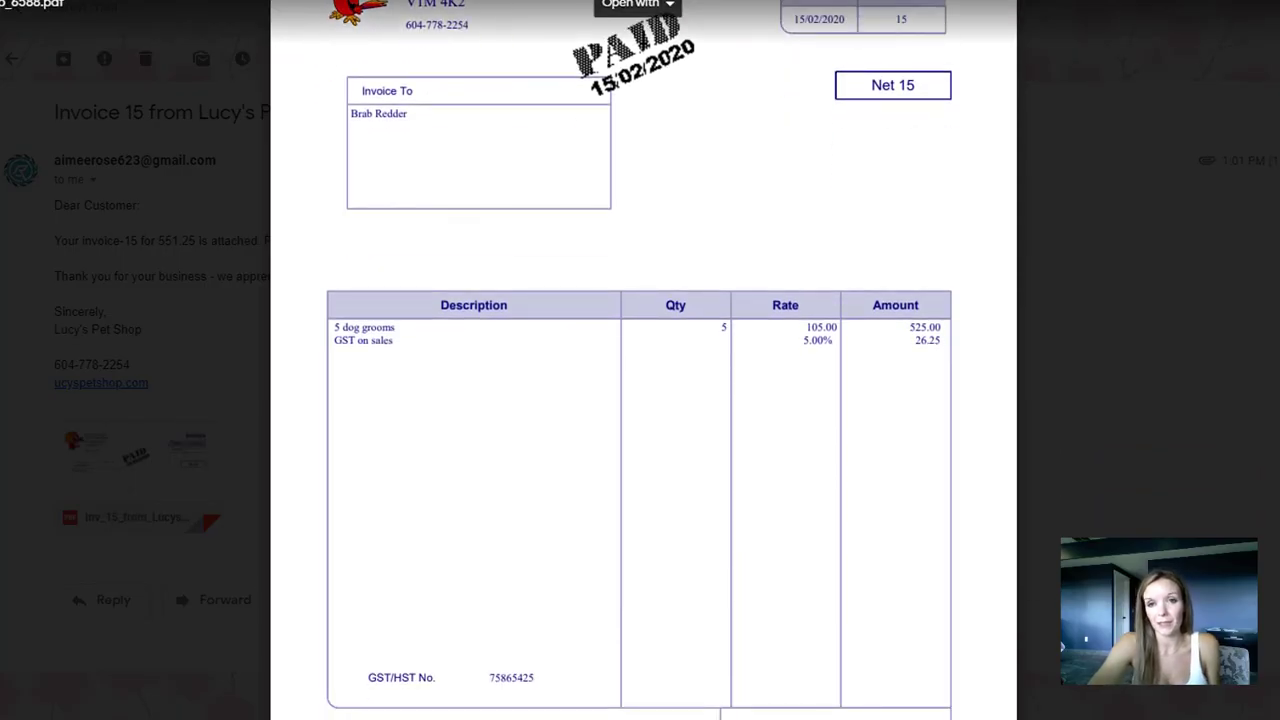
{"action": "scroll", "coordinate": [639, 360], "scroll_direction": "down", "scroll_amount": 2}
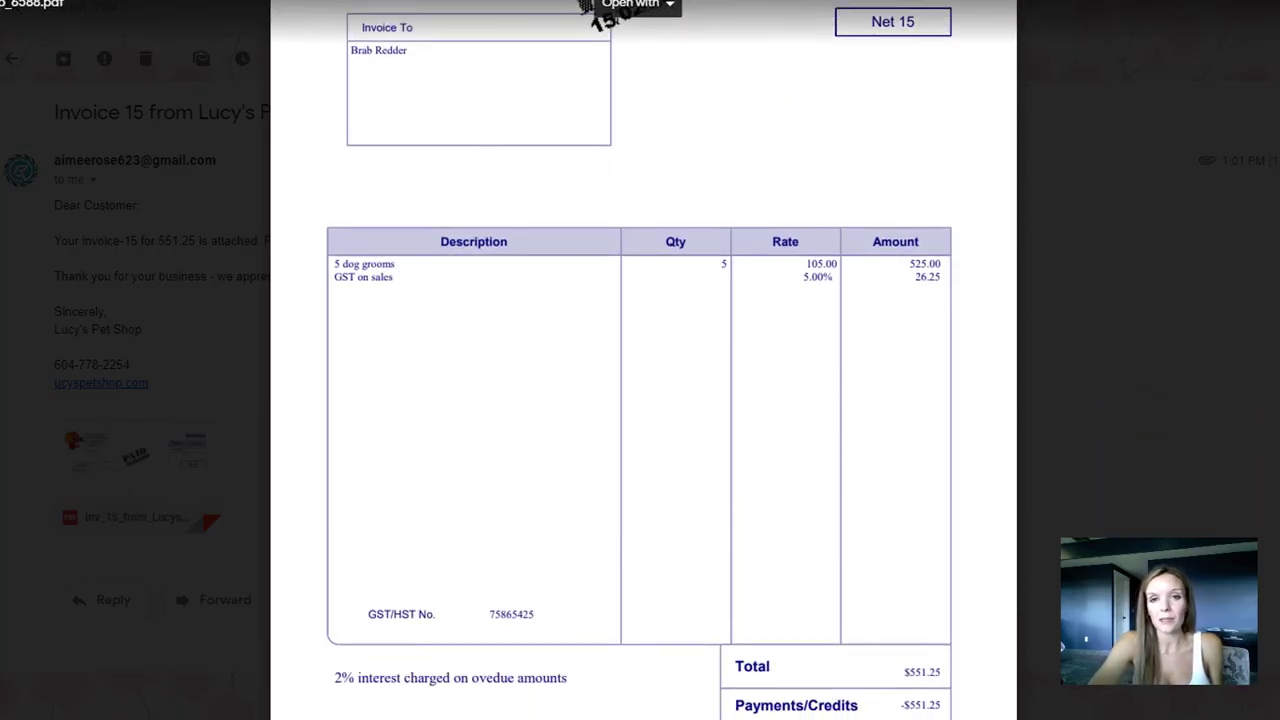
{"action": "scroll", "coordinate": [585, 6], "scroll_direction": "up", "scroll_amount": 4}
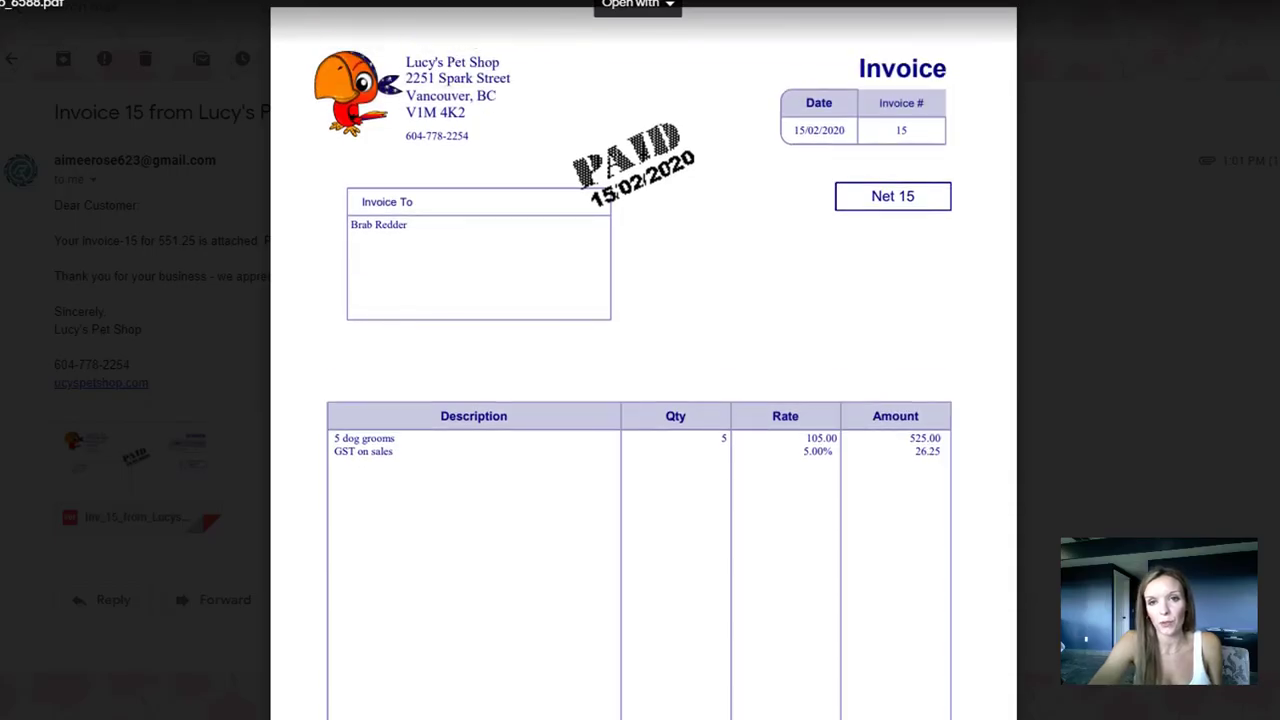